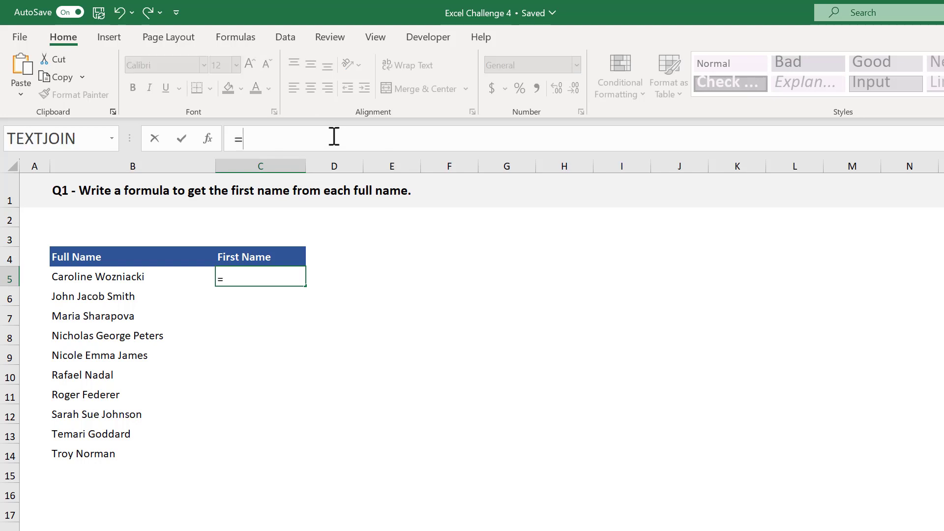
Complete the first First Name formula in C5 as =TEXTBEFORE(B5," ") to extract the text before the first space
text(textbe)
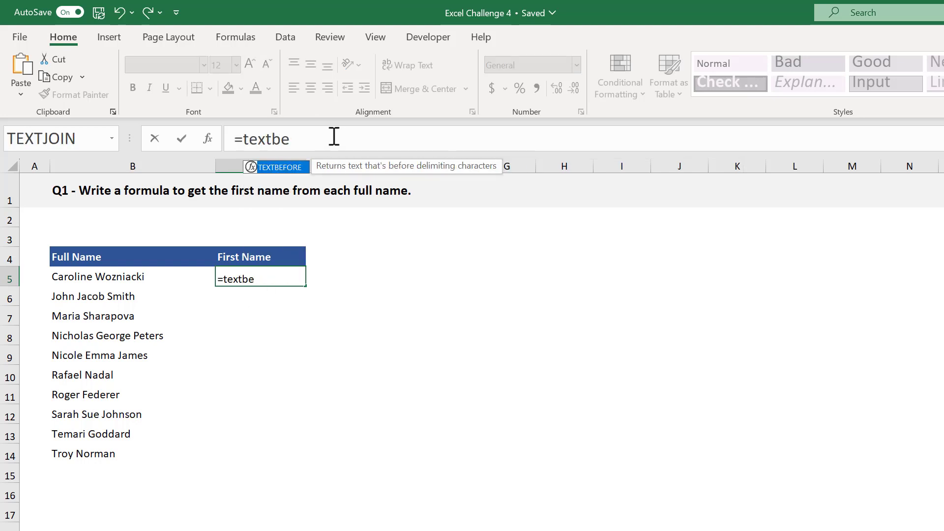
key(Tab)
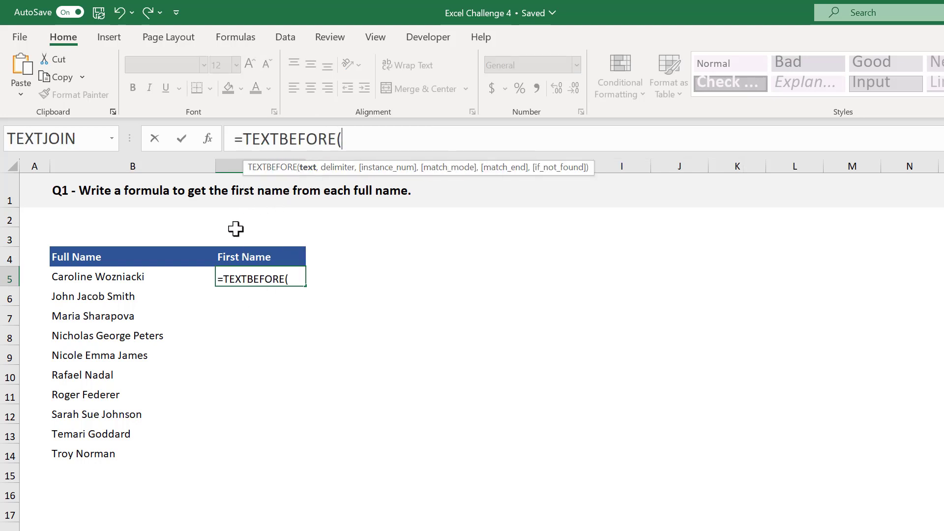
click(169, 274)
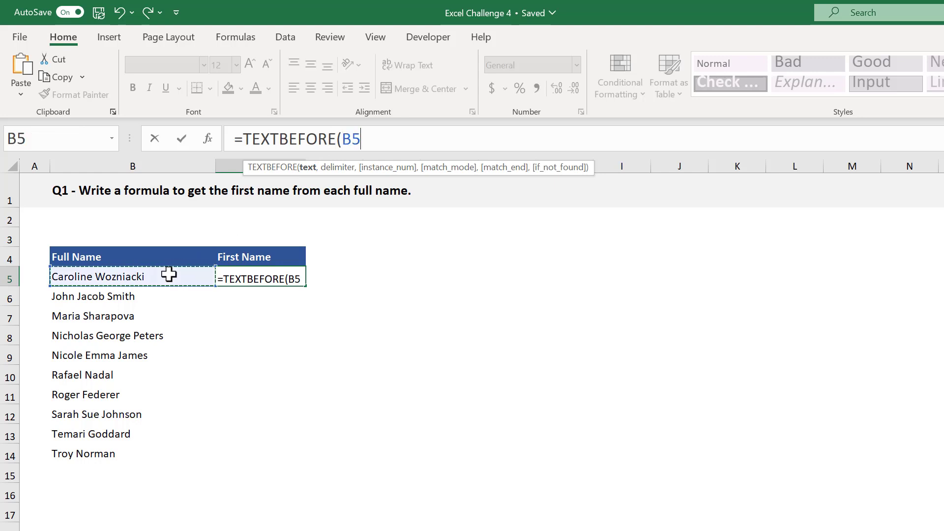
text(,)
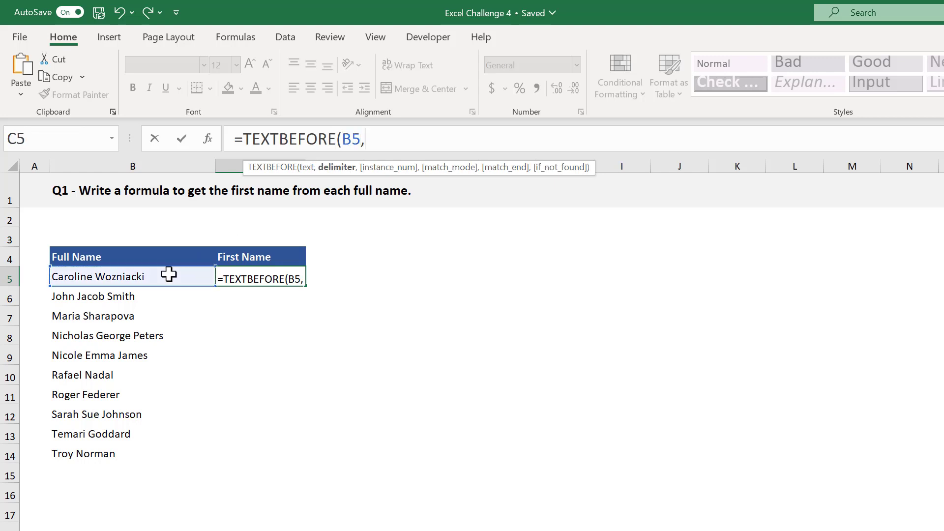
text(" ")
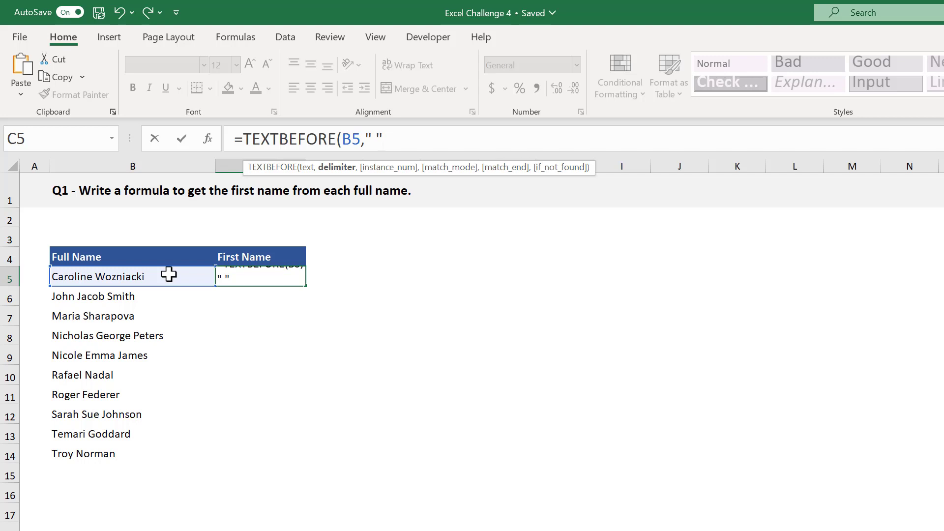
text())
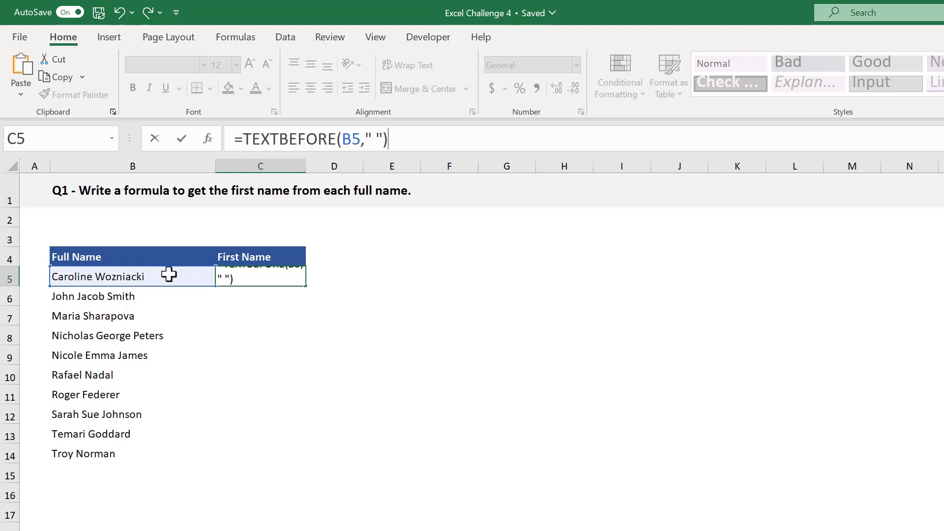
key(Return)
Fill the TEXTBEFORE formula from C5 down the First Name column to row 14
click(287, 278)
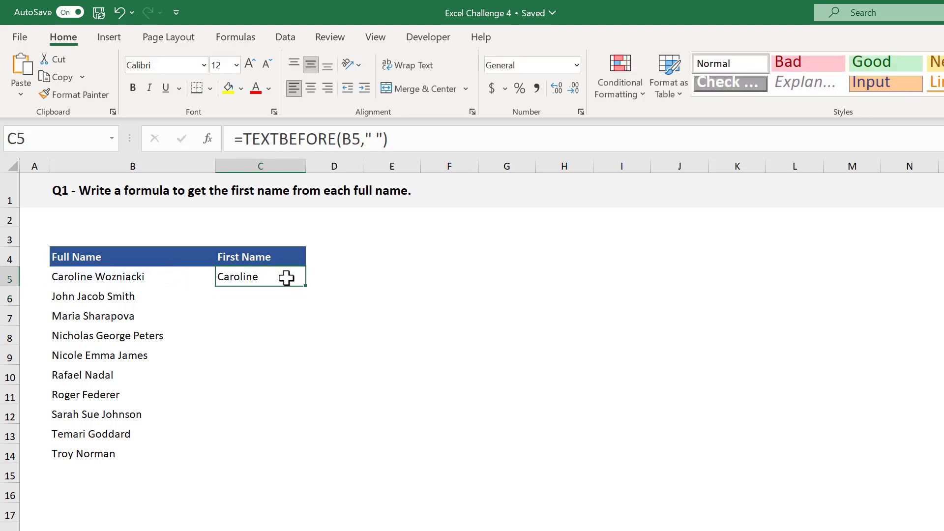
double_click(305, 286)
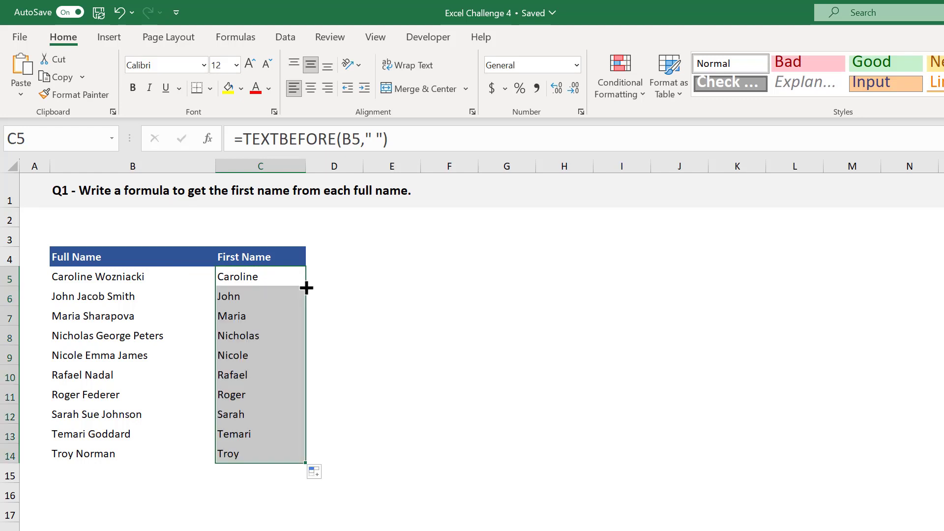
click(378, 276)
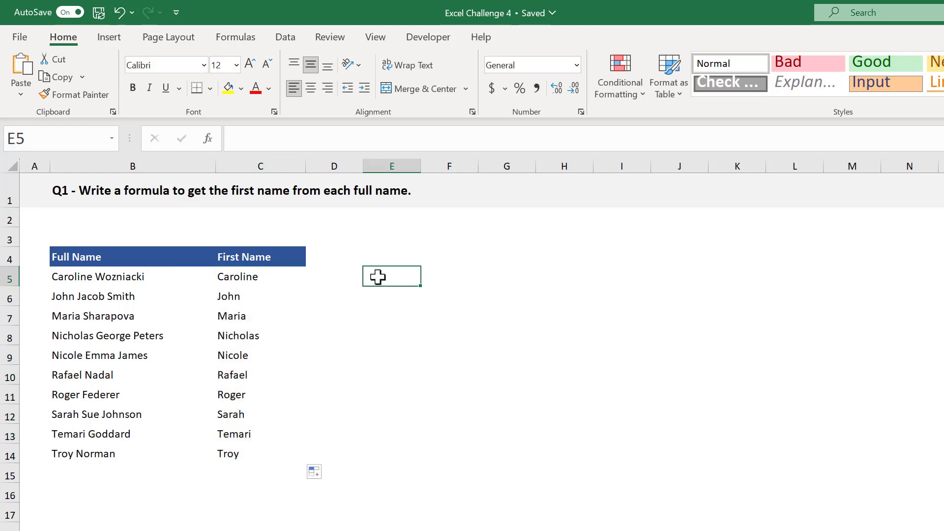
click(242, 452)
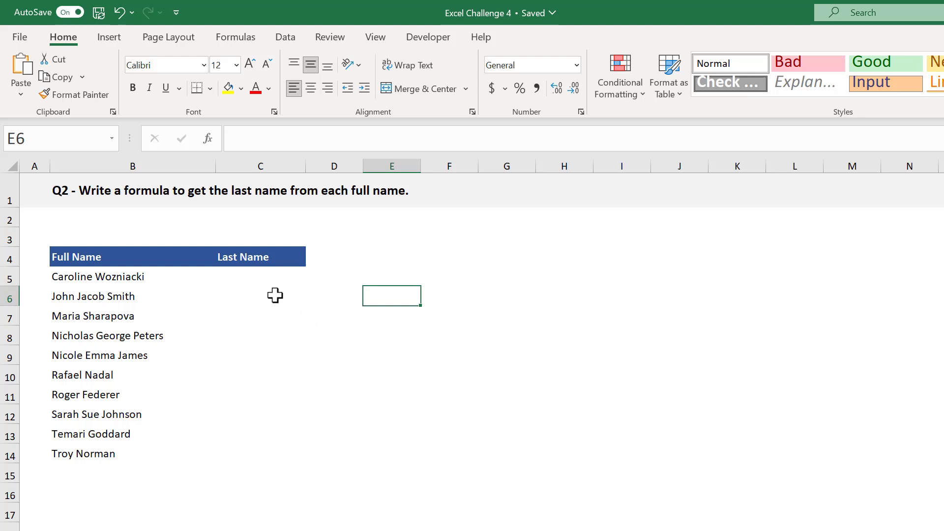
On the Q2 sheet, enter =TEXTAFTER(B5," ",-1) in C5 to extract the last name after the final space
click(244, 279)
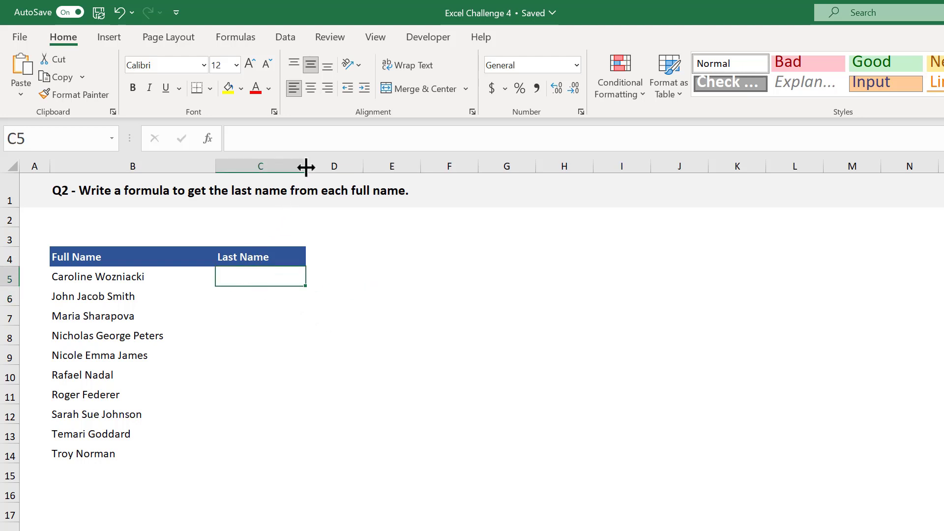
click(331, 136)
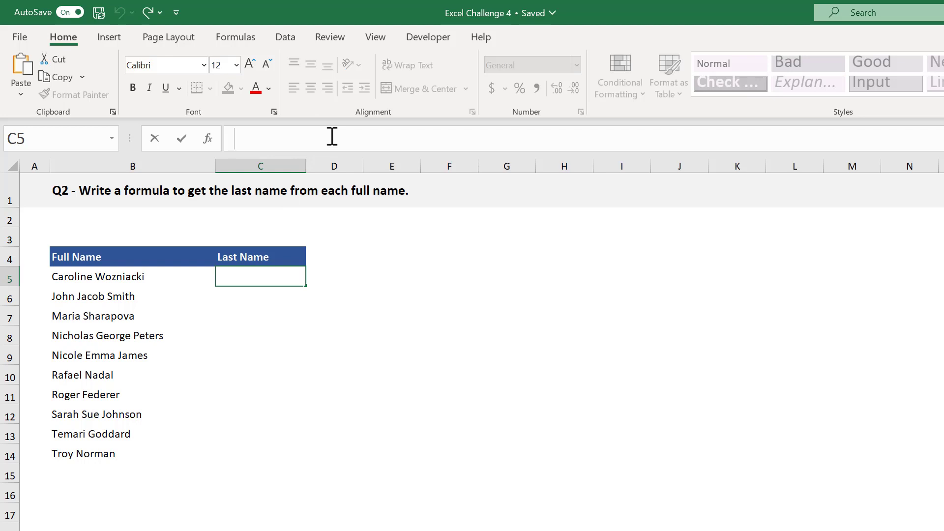
text(=textaf)
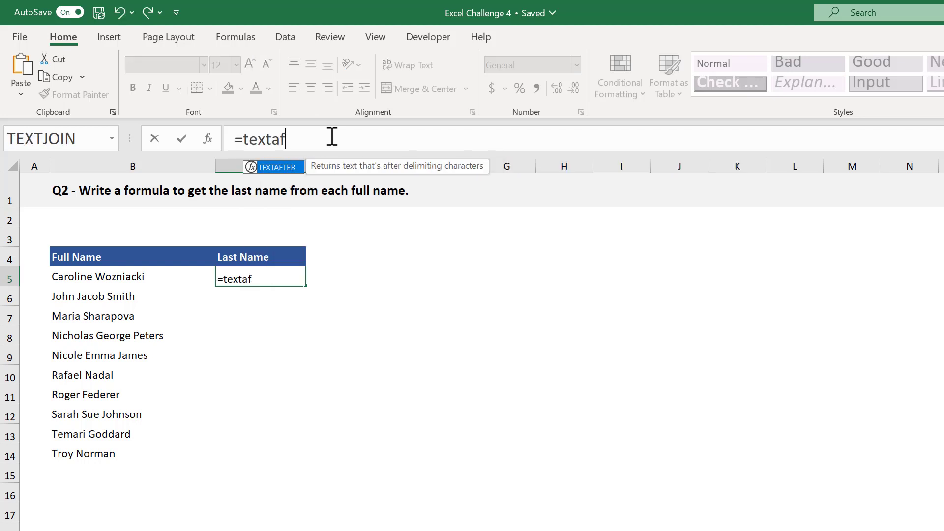
key(Tab)
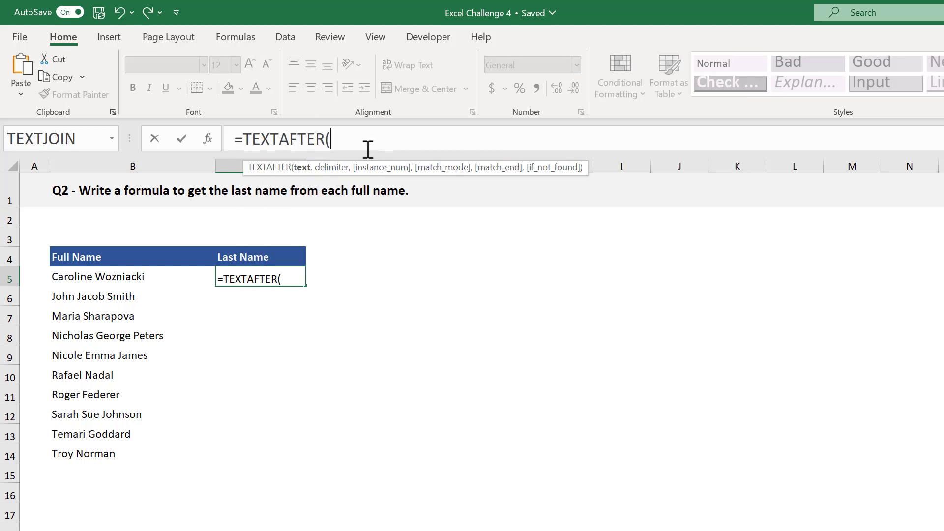
click(171, 278)
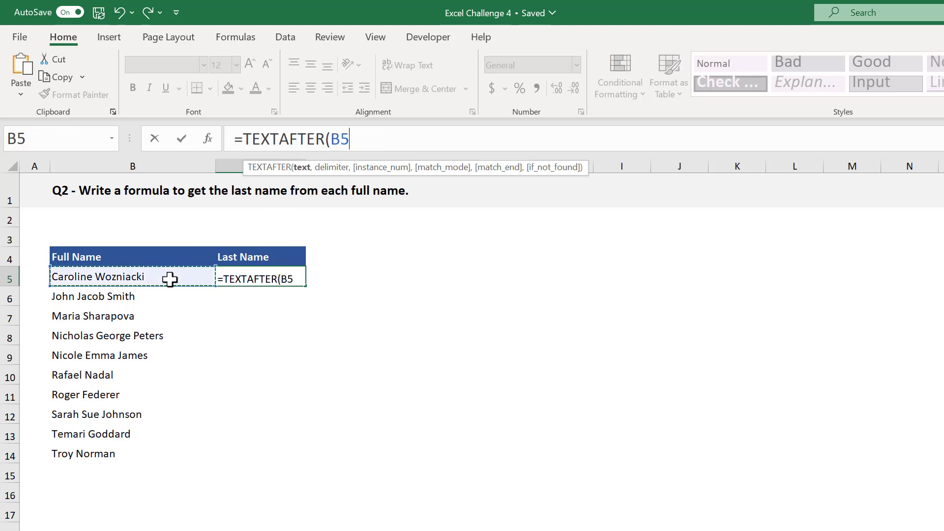
text(," ")
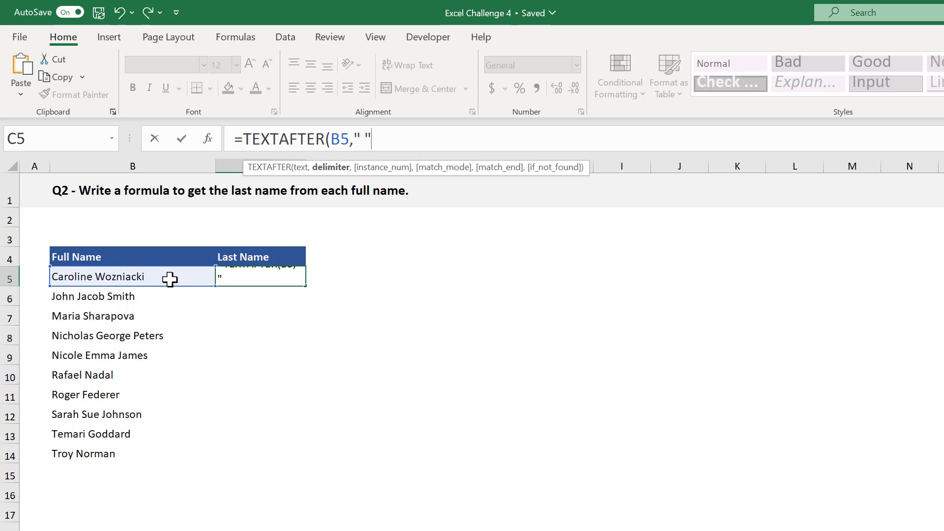
text(,)
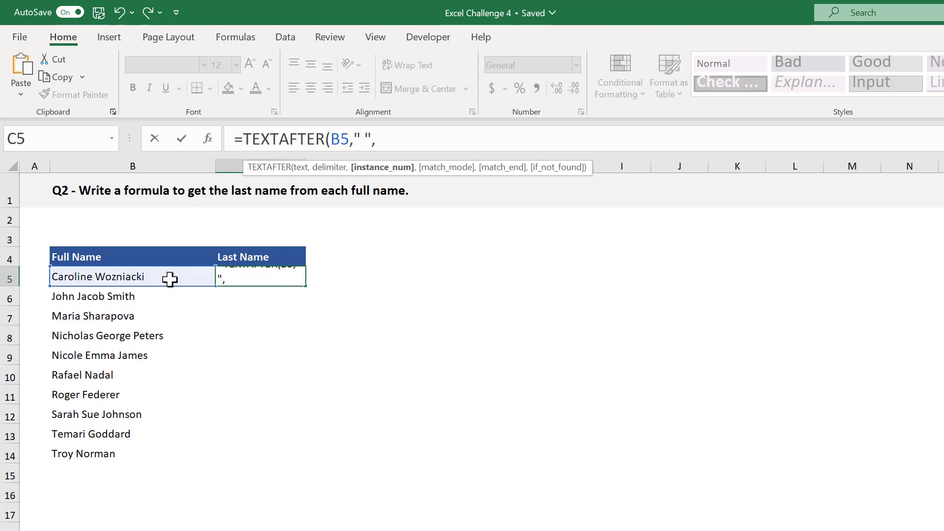
text(-1))
key(Return)
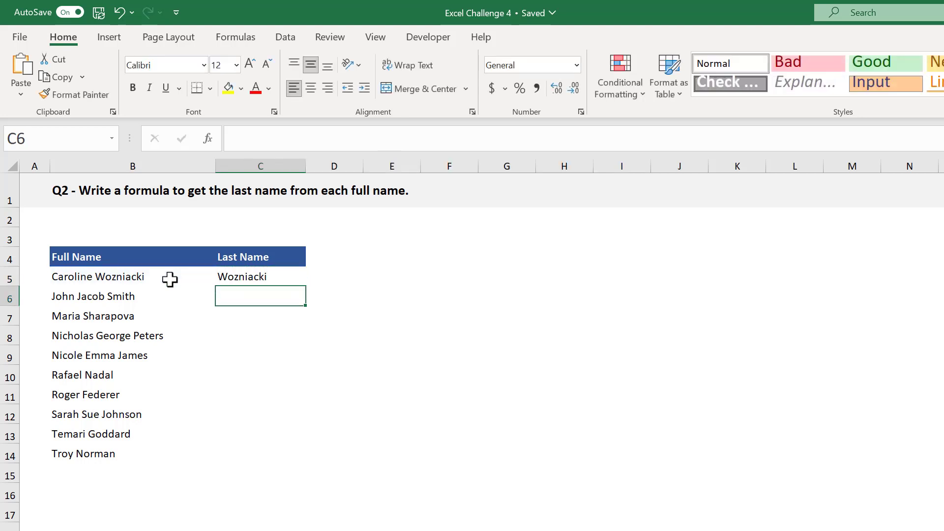
Fill the TEXTAFTER formula from C5 down the Last Name column to row 14
click(302, 275)
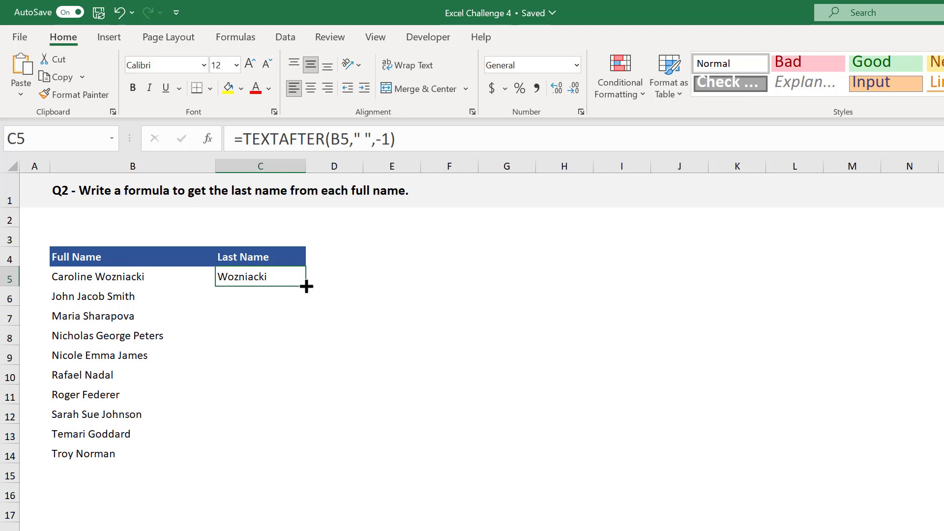
double_click(305, 286)
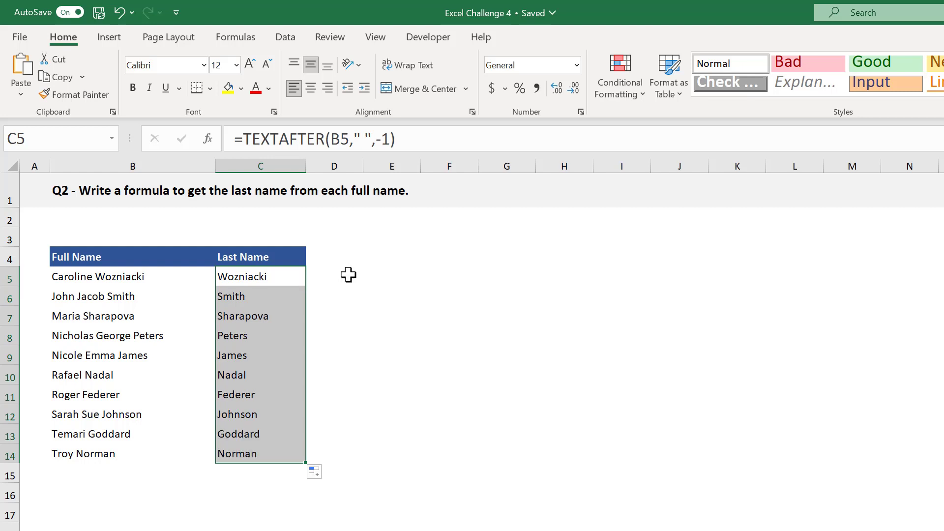
click(281, 395)
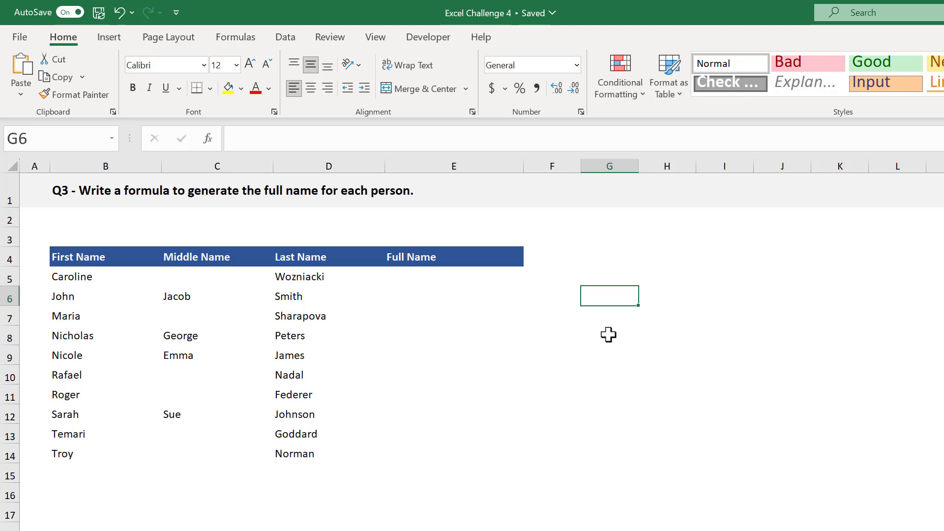
On the Q3 sheet, enter =TEXTJOIN(" ",TRUE,B5:D5) in E5 to join the name parts with spaces, ignoring empty cells
click(461, 279)
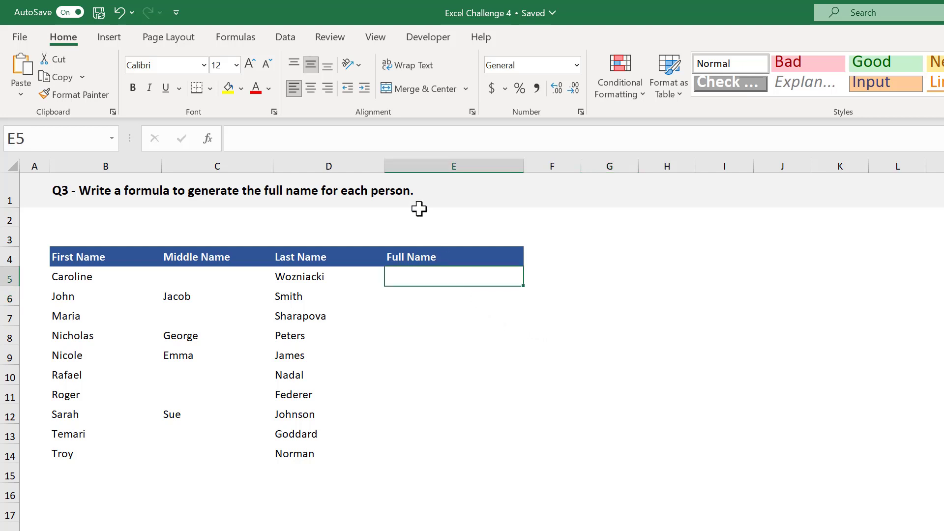
click(411, 136)
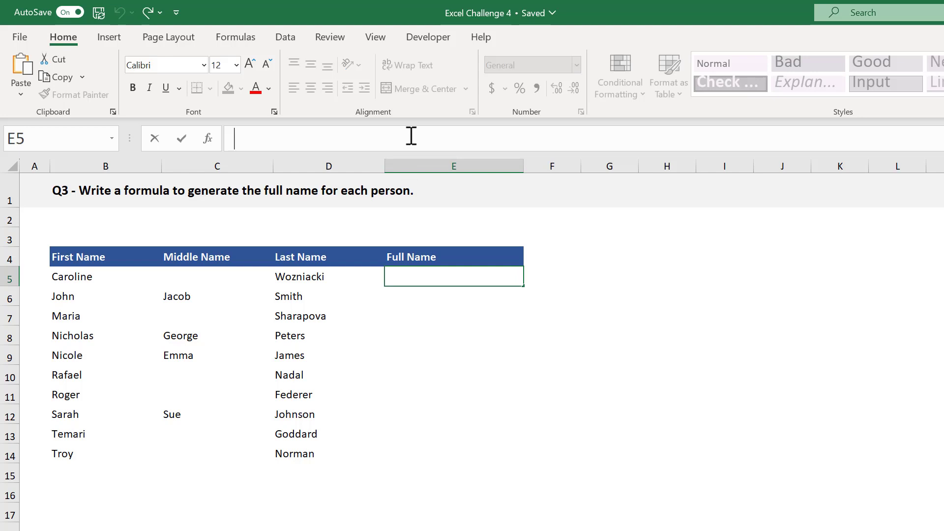
text(=te)
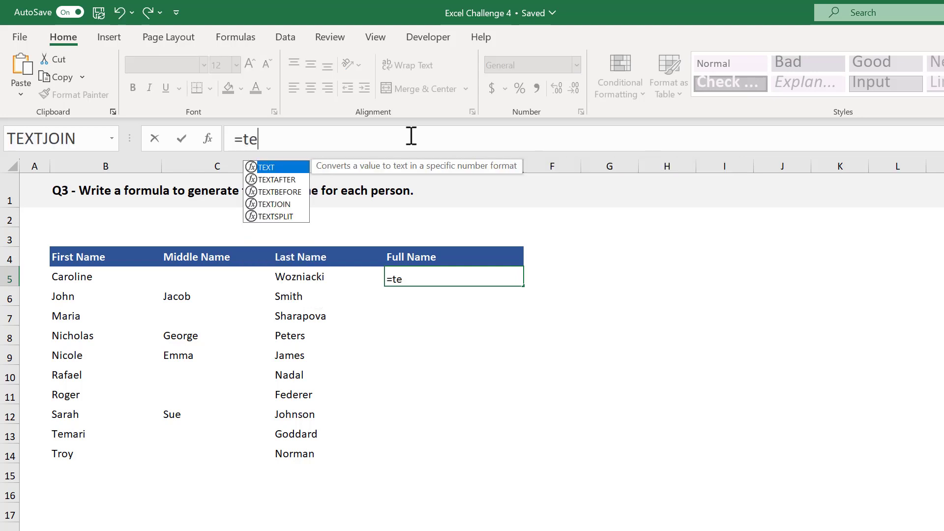
text(xtj)
key(Tab)
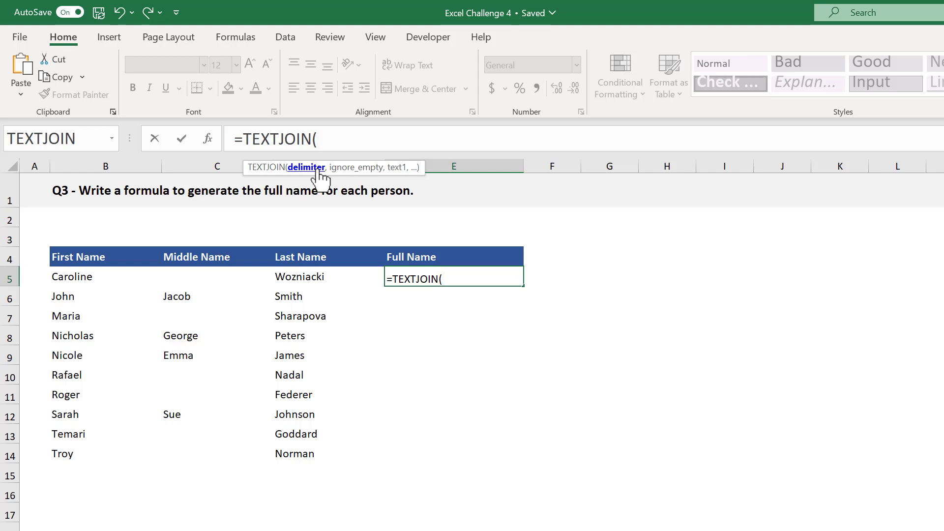
text(" ",)
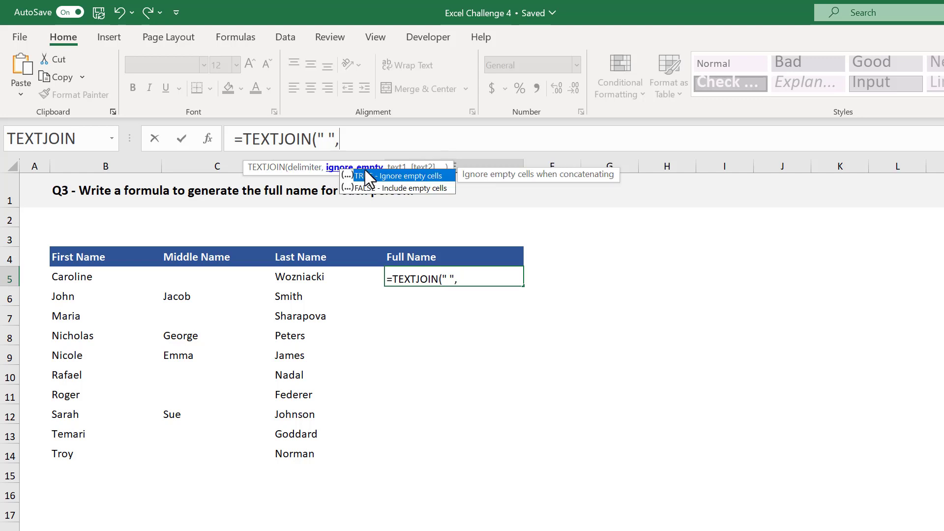
text(TRUE)
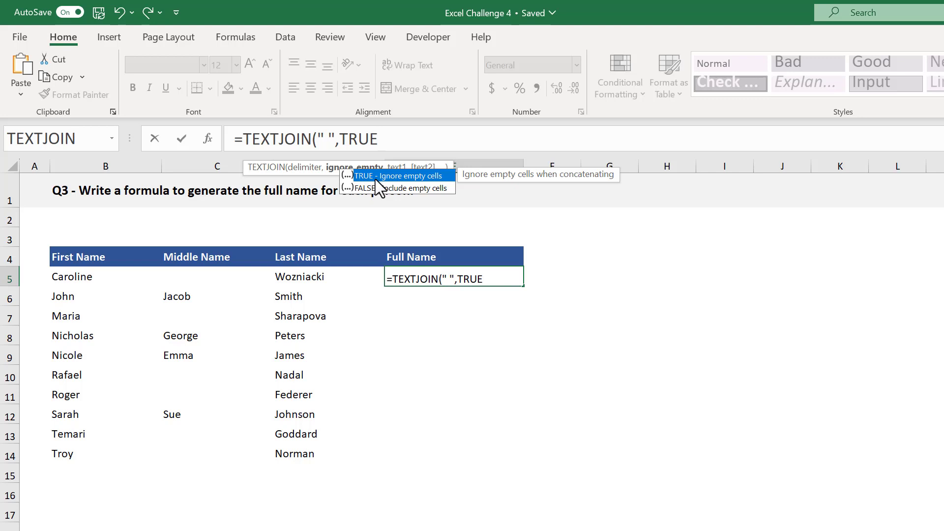
text(,)
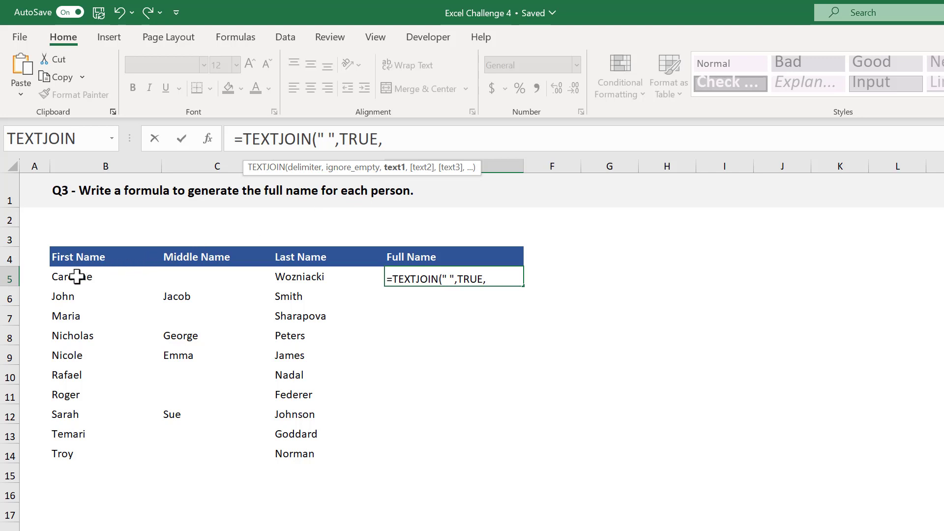
drag(76, 277, 353, 278)
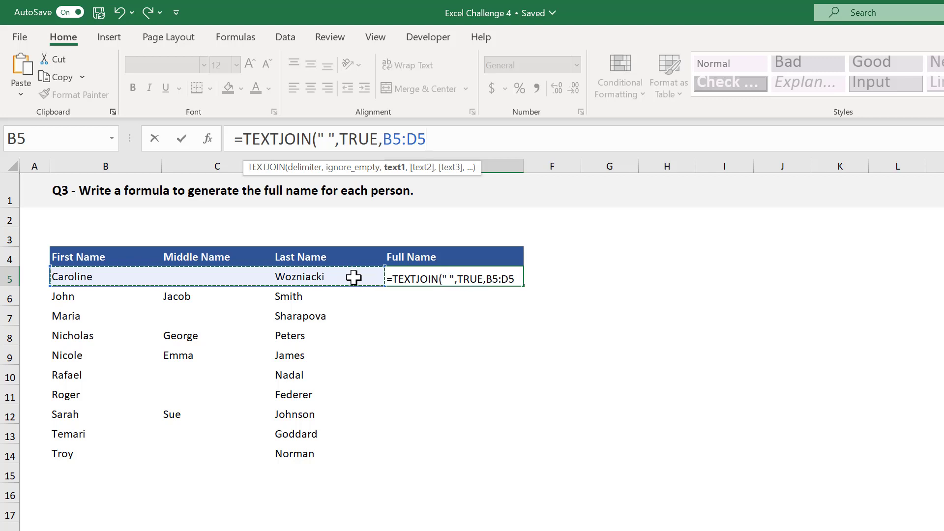
text())
key(Return)
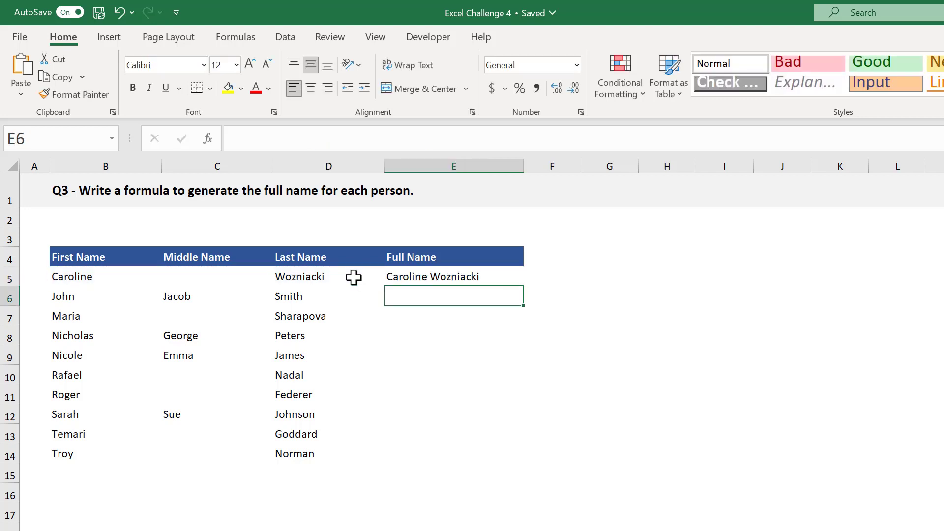
Fill the TEXTJOIN formula from E5 down the Full Name column to row 14
click(509, 277)
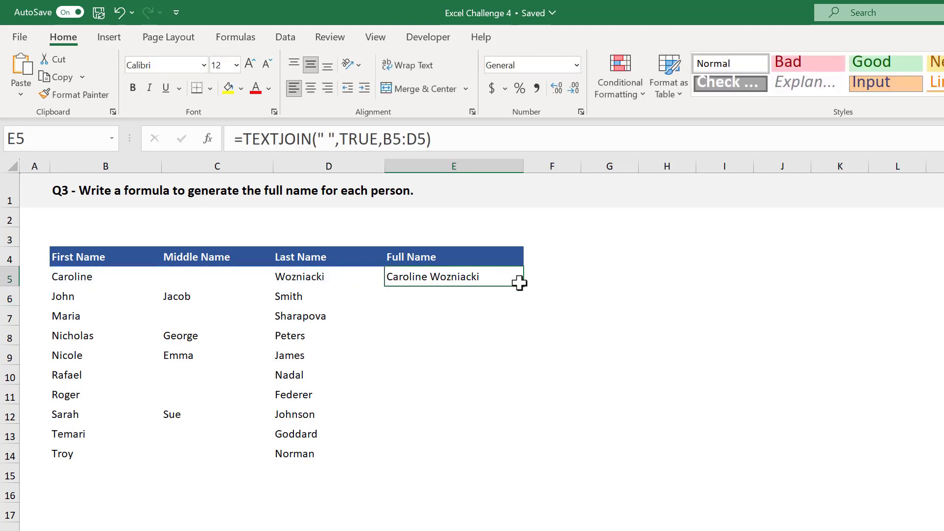
double_click(526, 287)
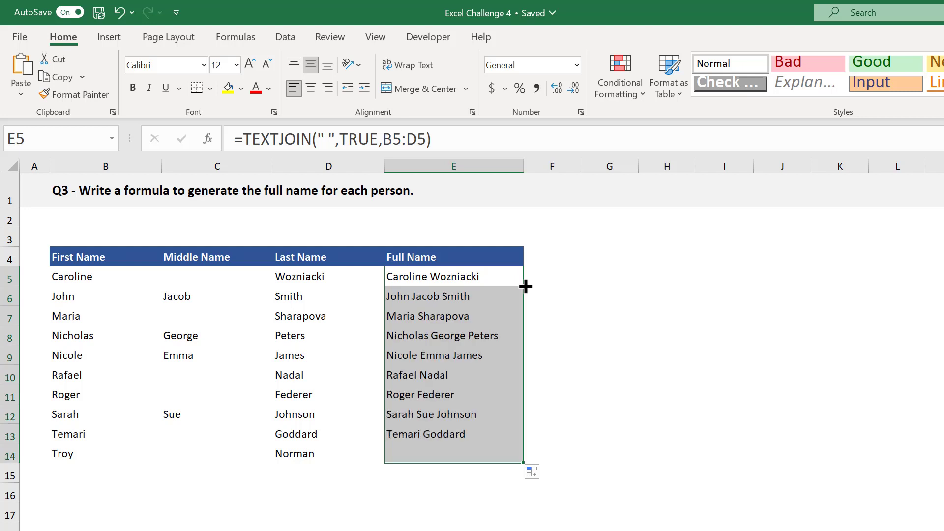
click(503, 357)
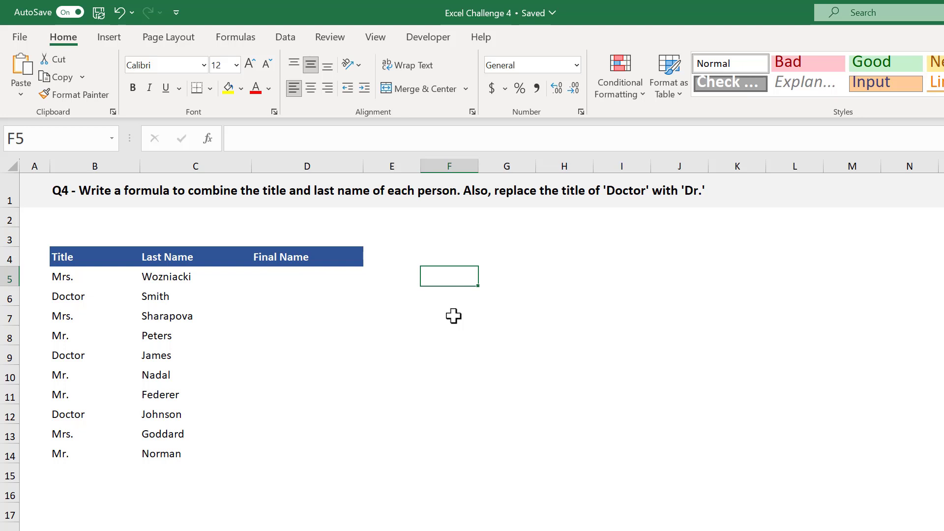
On the Q4 sheet, enter =CONCAT(SUBSTITUTE(B5,"Doctor","Dr.")," ",C5) in D5 to combine title and last name, replacing Doctor with Dr
click(317, 278)
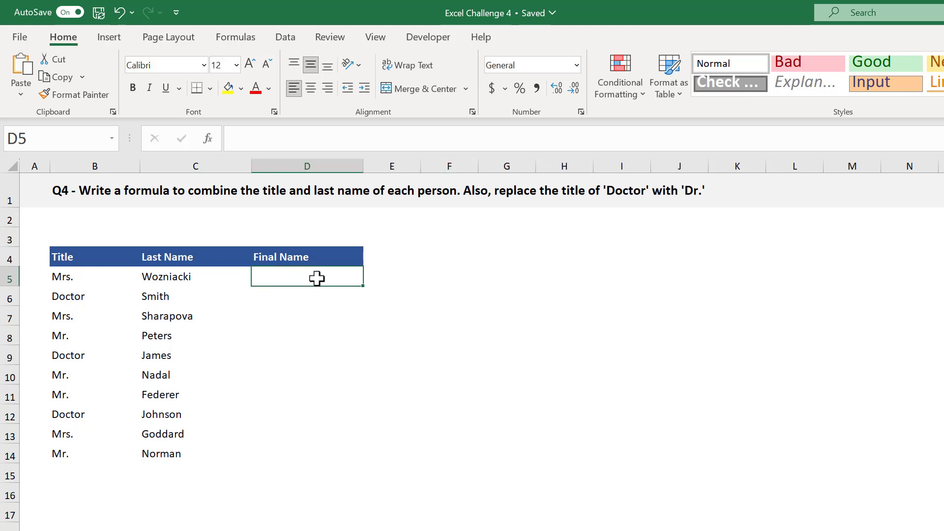
click(361, 138)
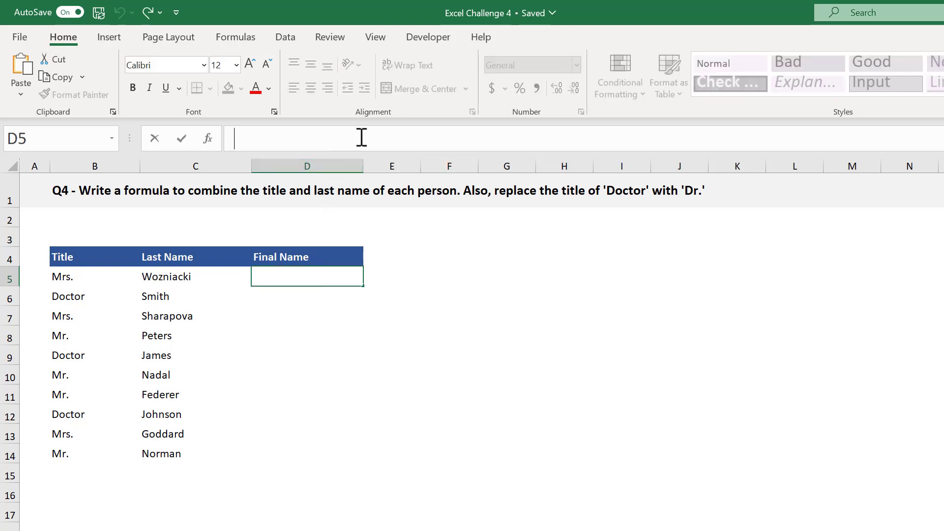
text(=)
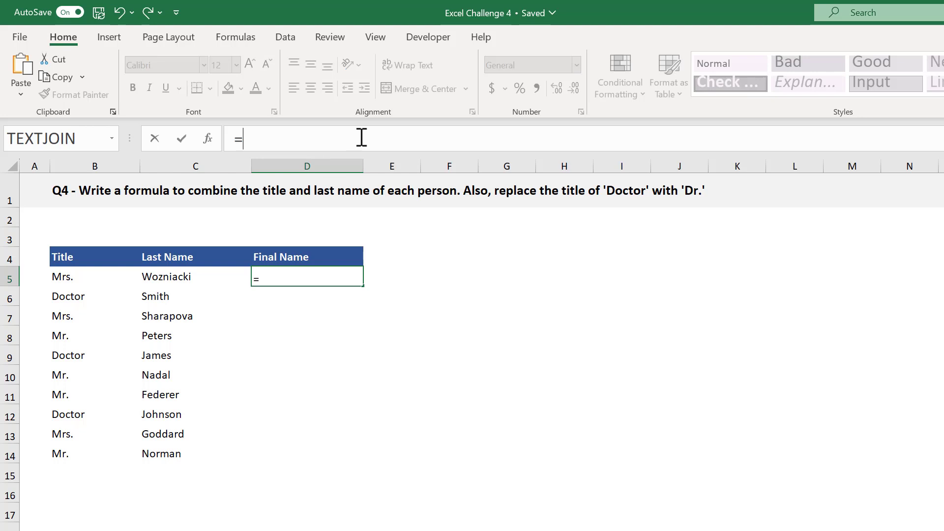
text(conc)
key(Tab)
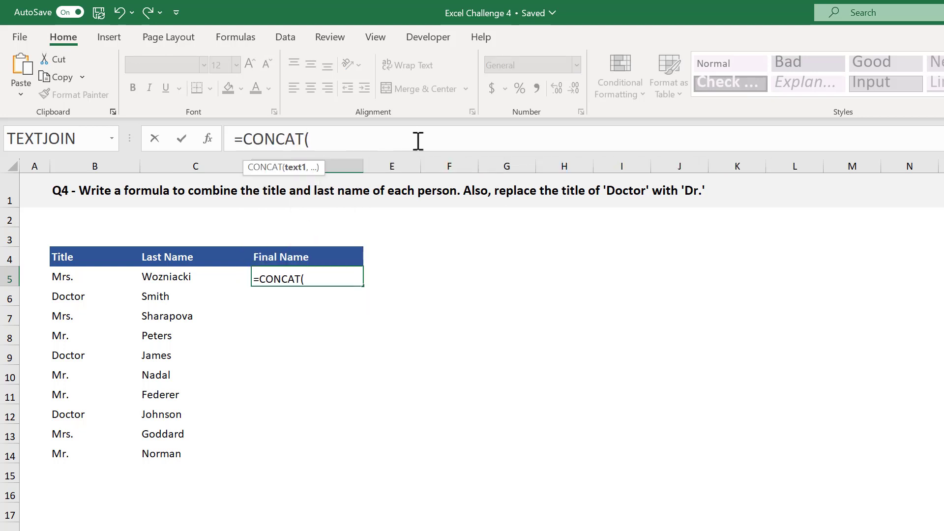
text(subs)
key(Tab)
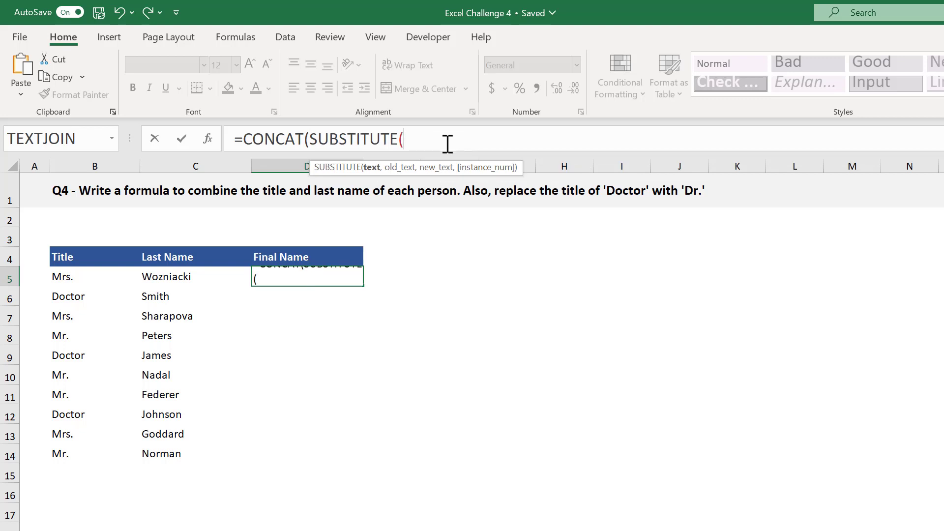
click(99, 274)
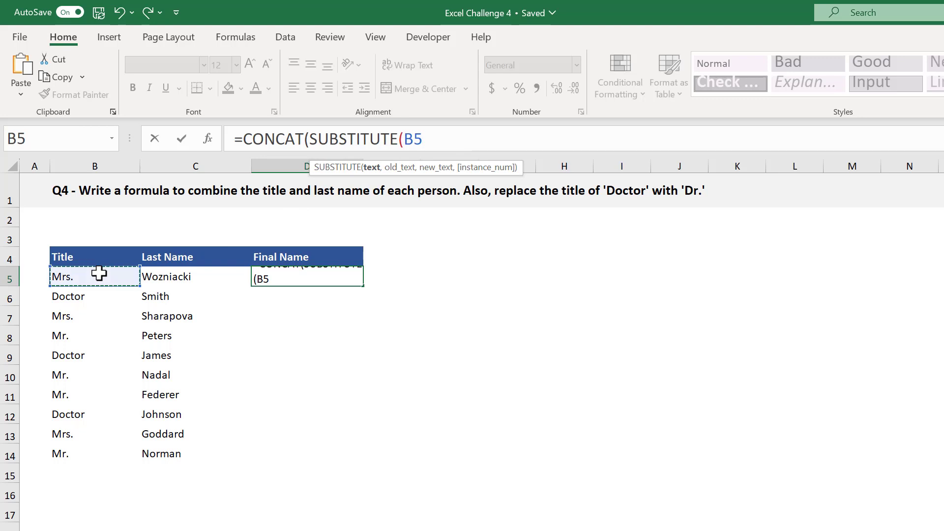
text(,)
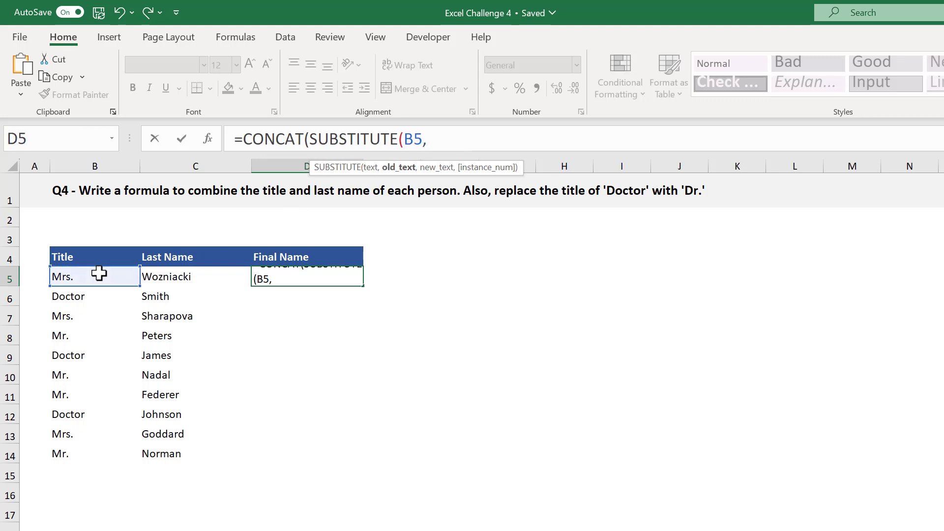
text("Doctor)
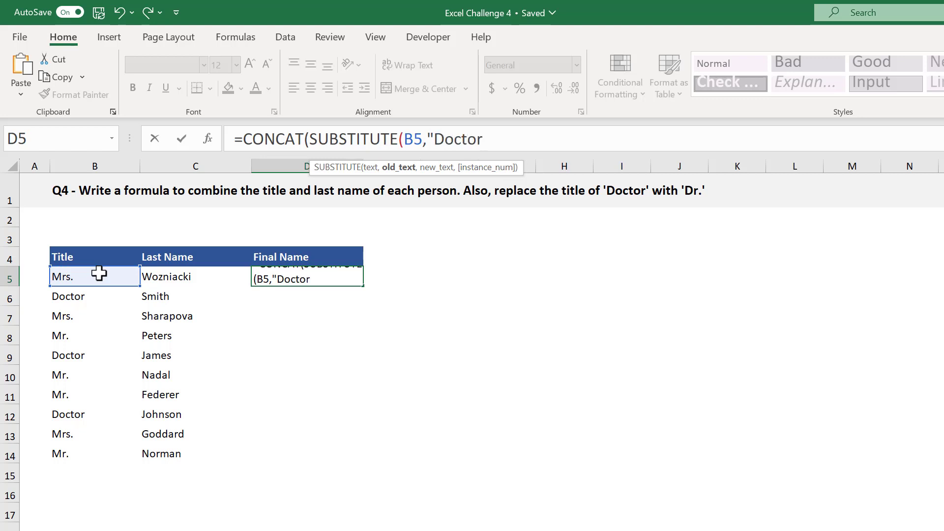
text(",)
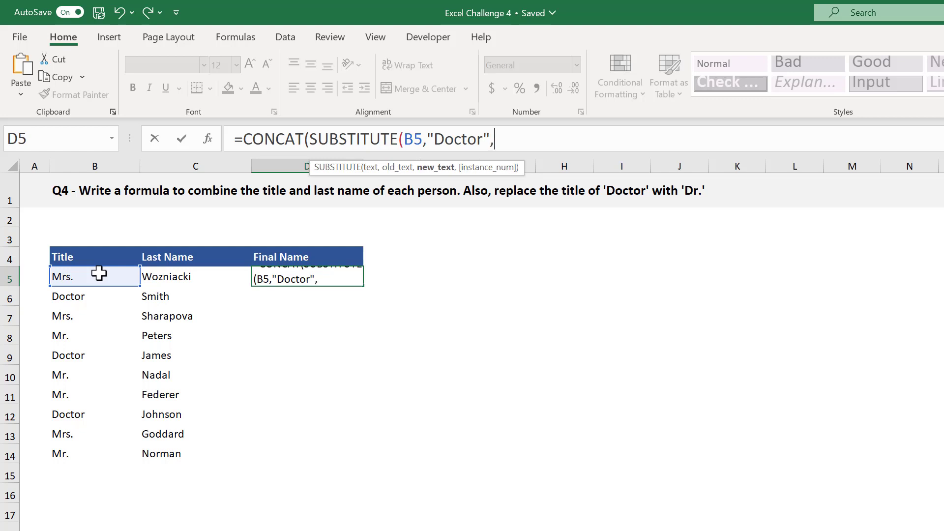
text("Dr."))
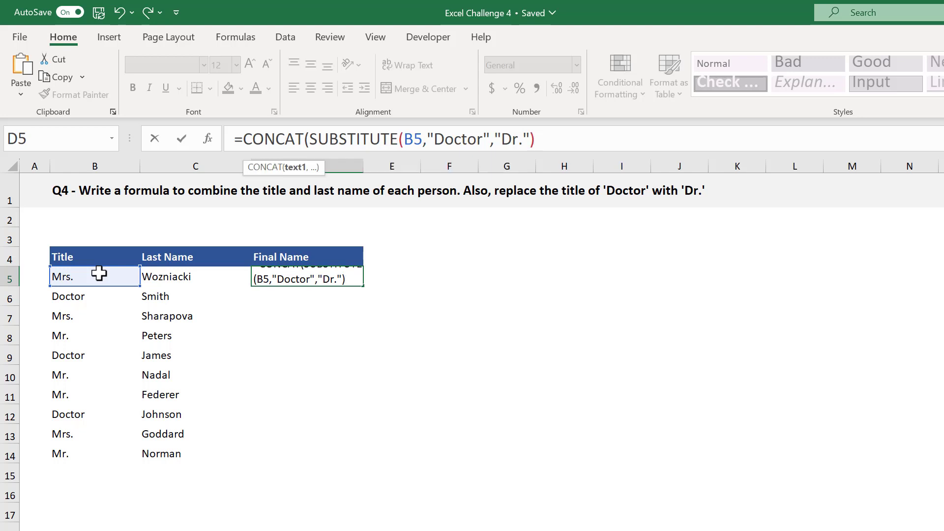
text(,)
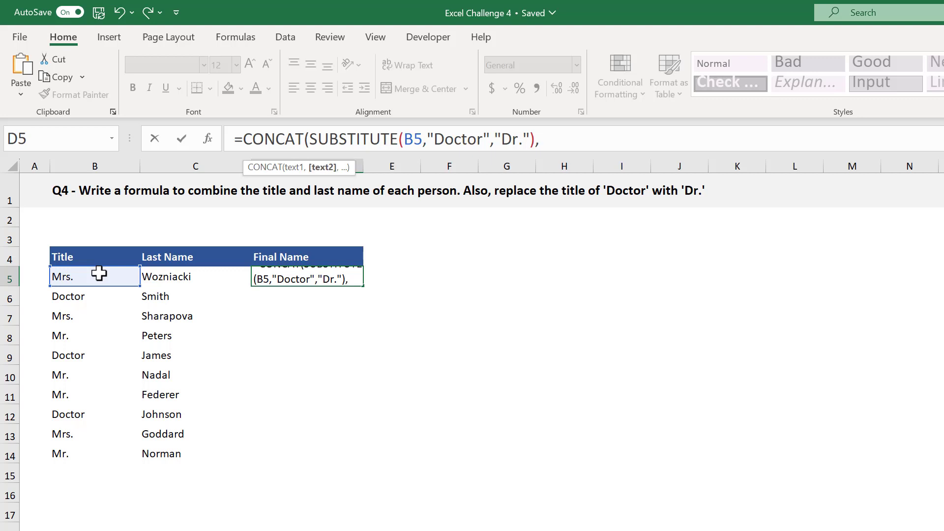
text(" ",)
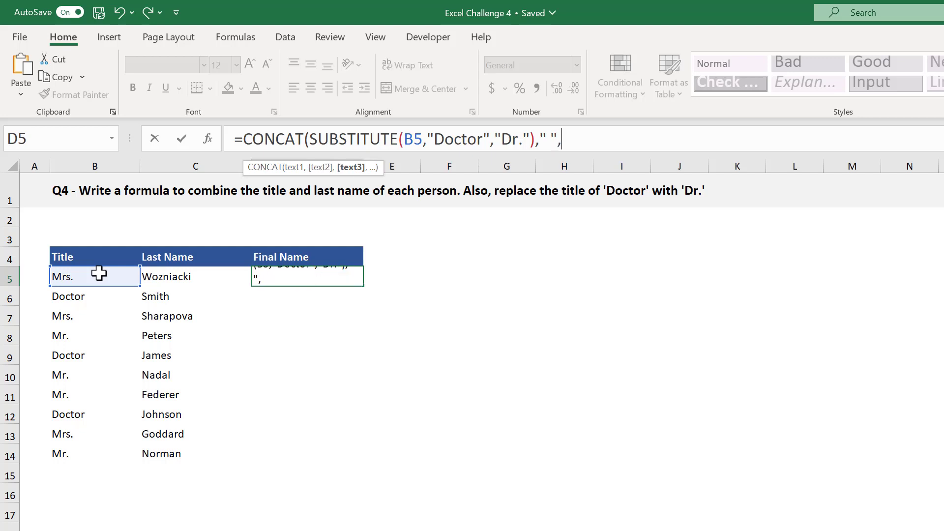
click(211, 275)
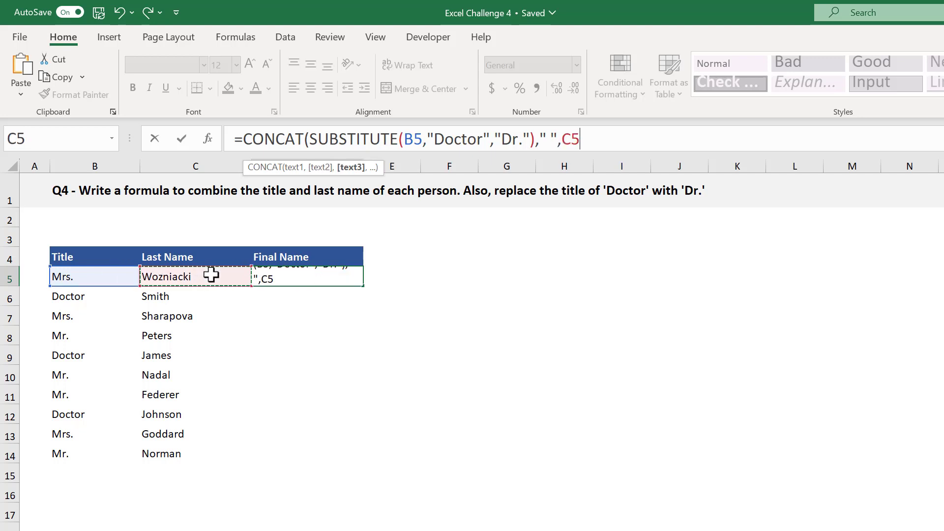
text())
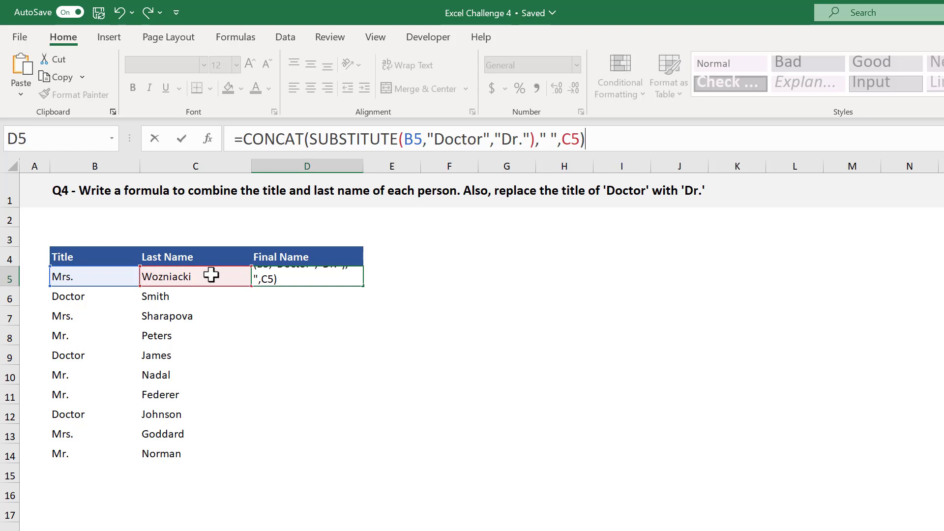
key(Return)
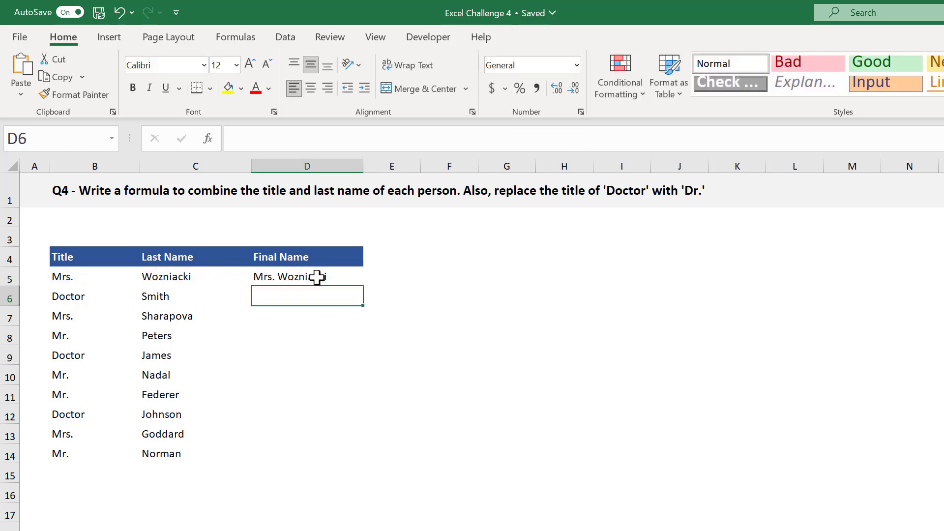
Fill the CONCAT formula from D5 down the Final Name column to row 14
click(342, 277)
double_click(363, 285)
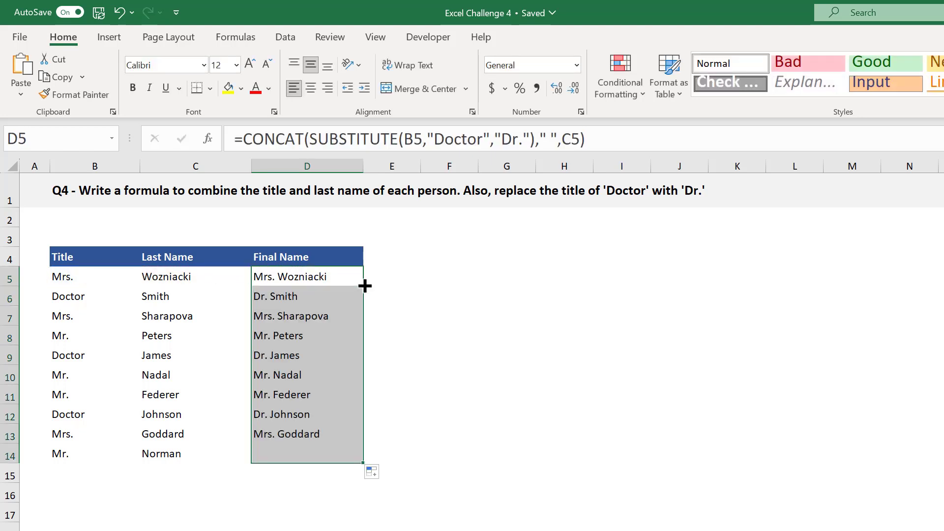
click(338, 354)
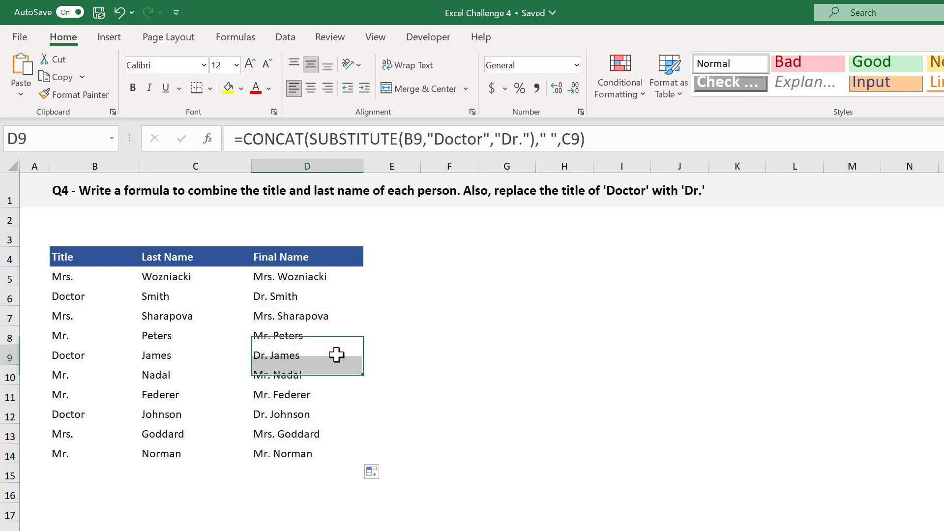